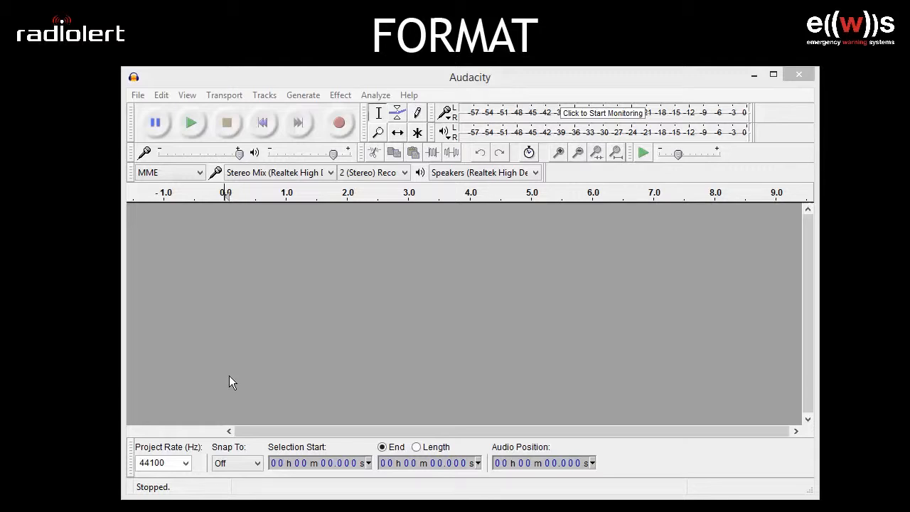
Step: Set the default sample format to 32-bit float in the Quality preferences
click(155, 93)
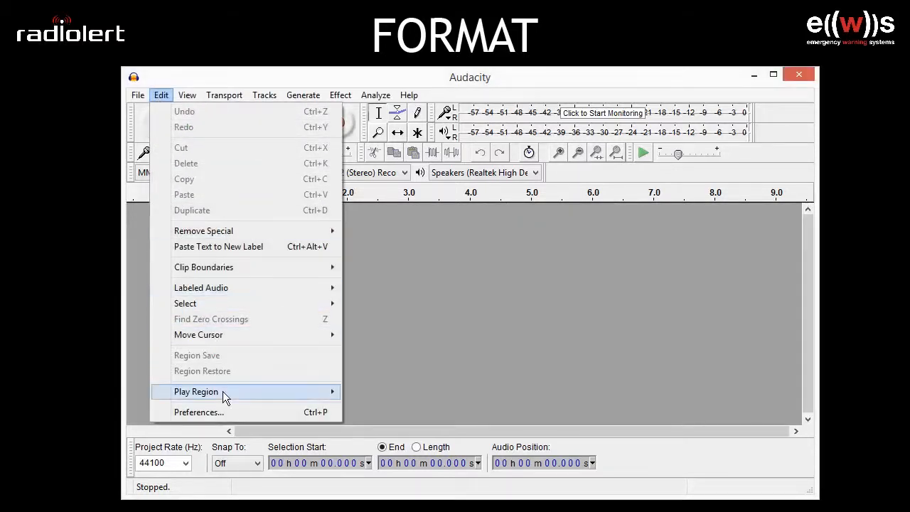
click(225, 412)
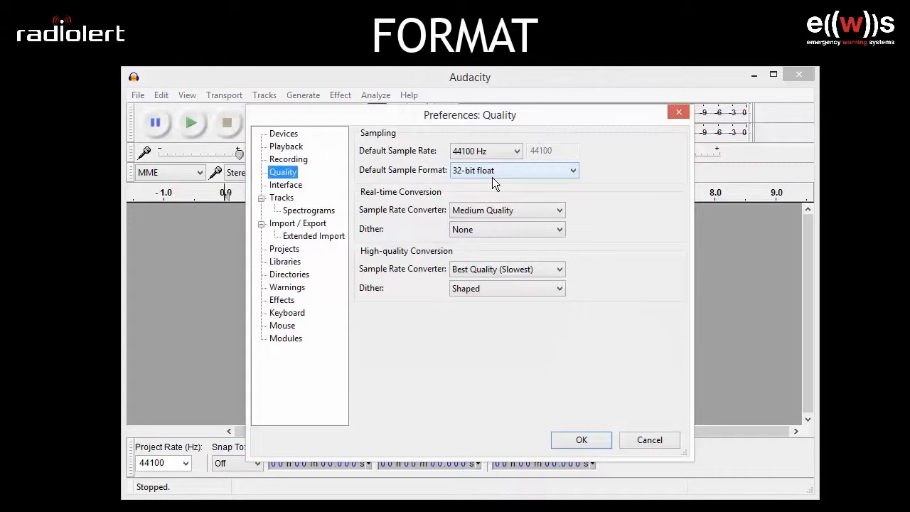
click(572, 174)
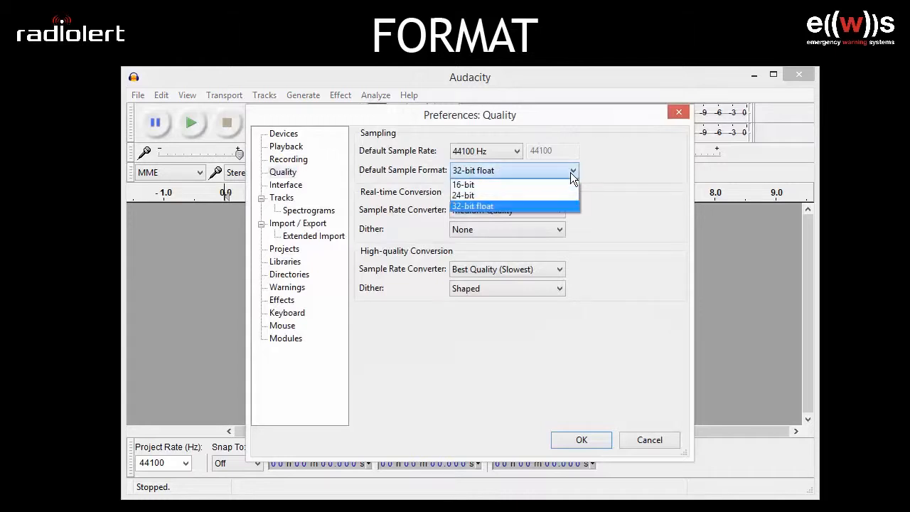
click(573, 177)
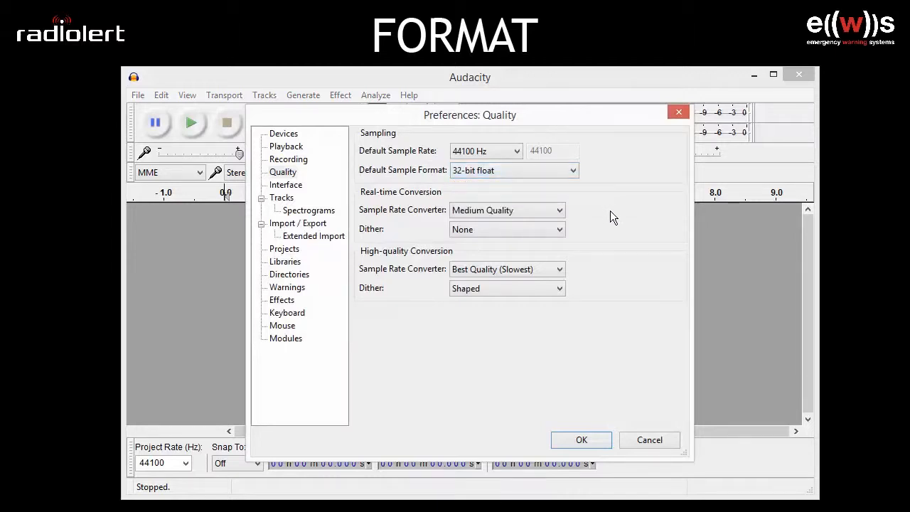
click(594, 440)
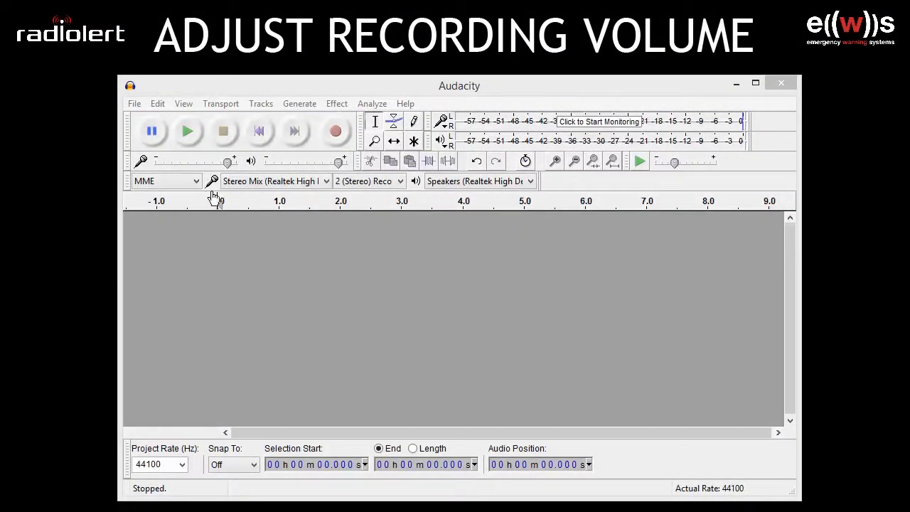
Step: Monitor the input level and fine-tune the recording volume to about 0.90
mouse_move(193, 163)
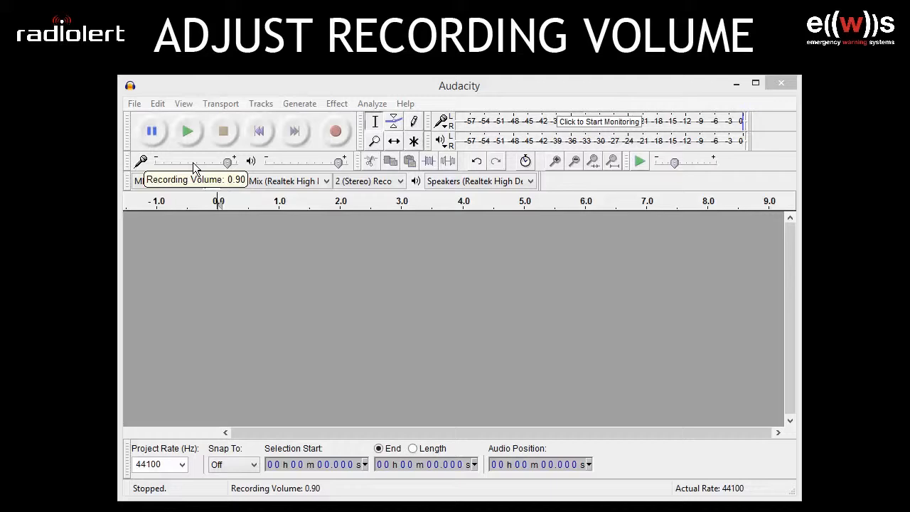
click(617, 133)
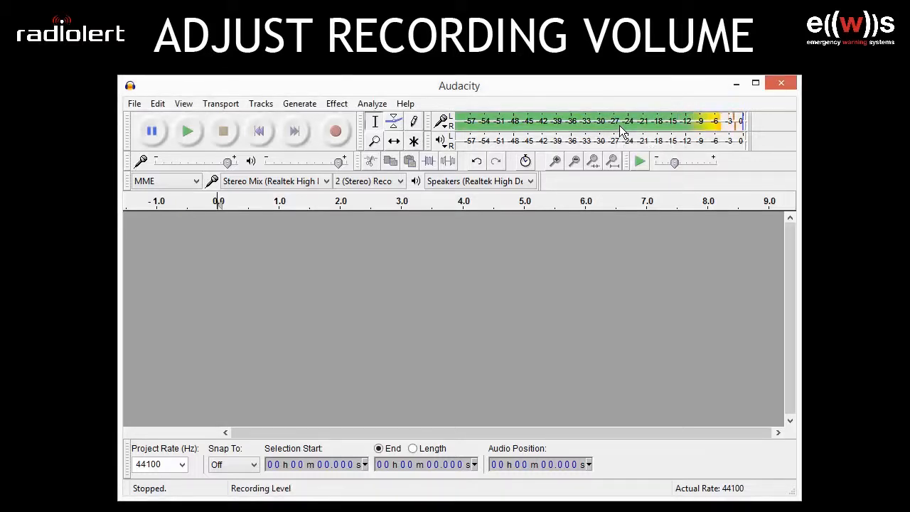
mouse_move(228, 163)
mouse_down()
mouse_move(213, 162)
mouse_move(227, 163)
mouse_up()
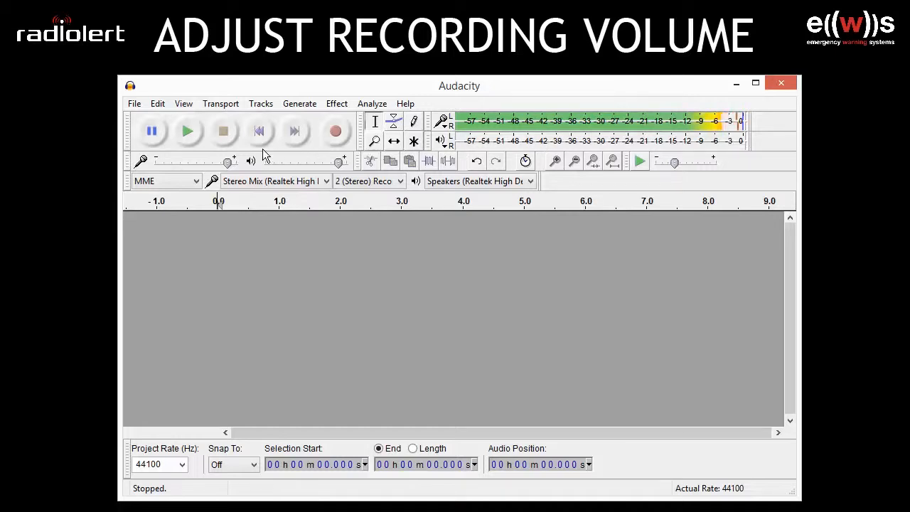
drag(226, 161, 228, 167)
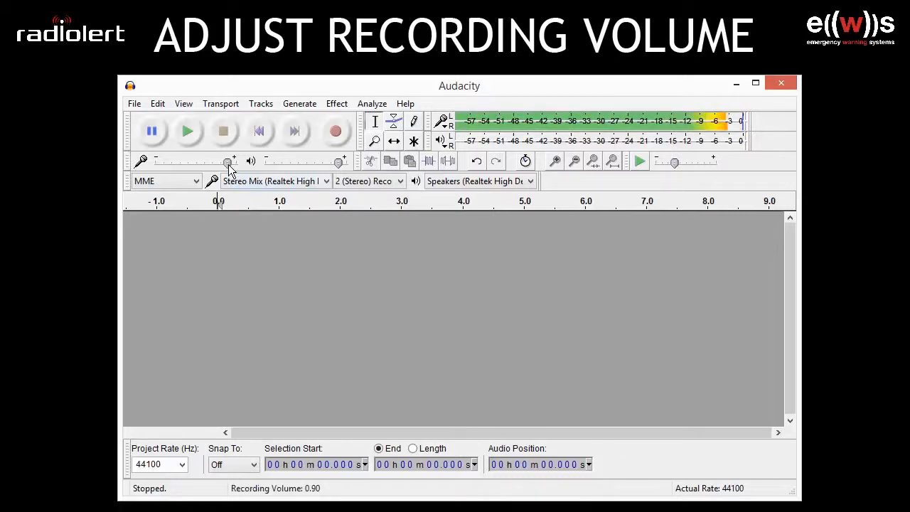
mouse_move(229, 169)
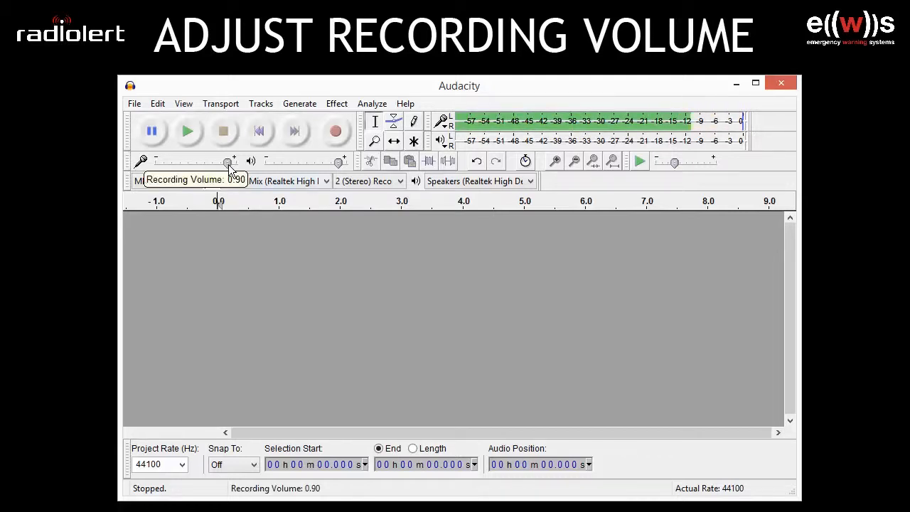
mouse_move(229, 168)
mouse_down()
mouse_move(236, 170)
mouse_move(235, 163)
mouse_move(149, 158)
mouse_move(229, 162)
mouse_up()
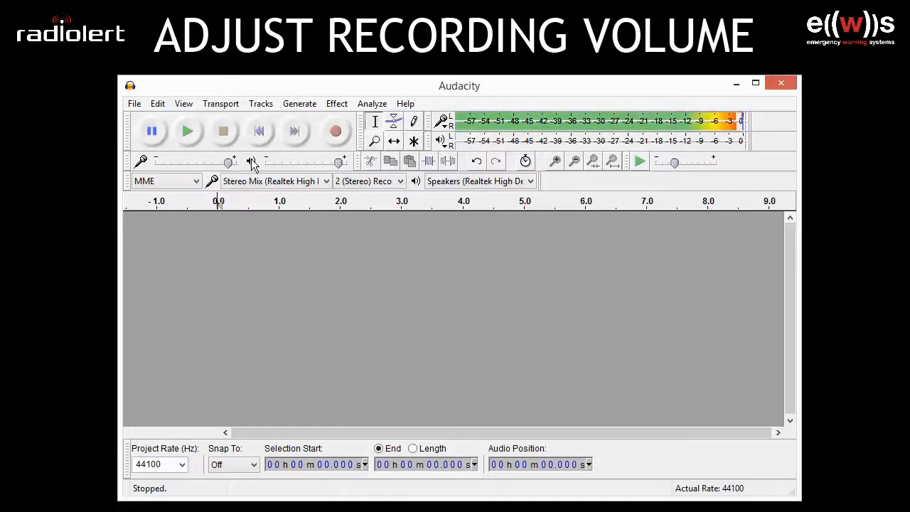
click(584, 128)
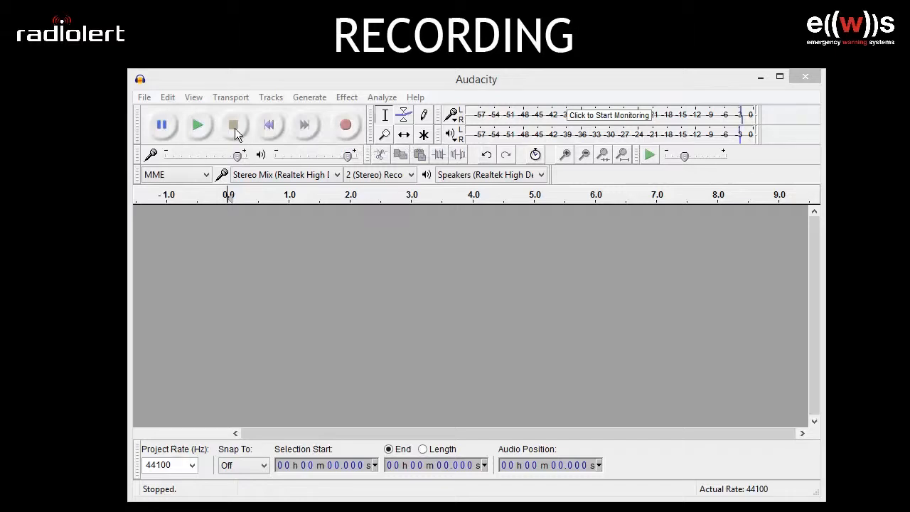
Step: Record a stereo voice clip of about 4.3 seconds and play it back
click(344, 126)
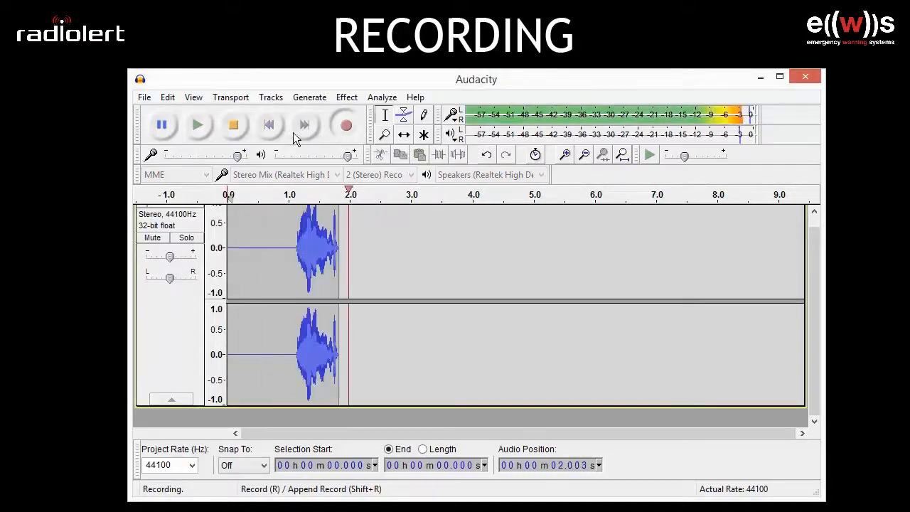
click(239, 130)
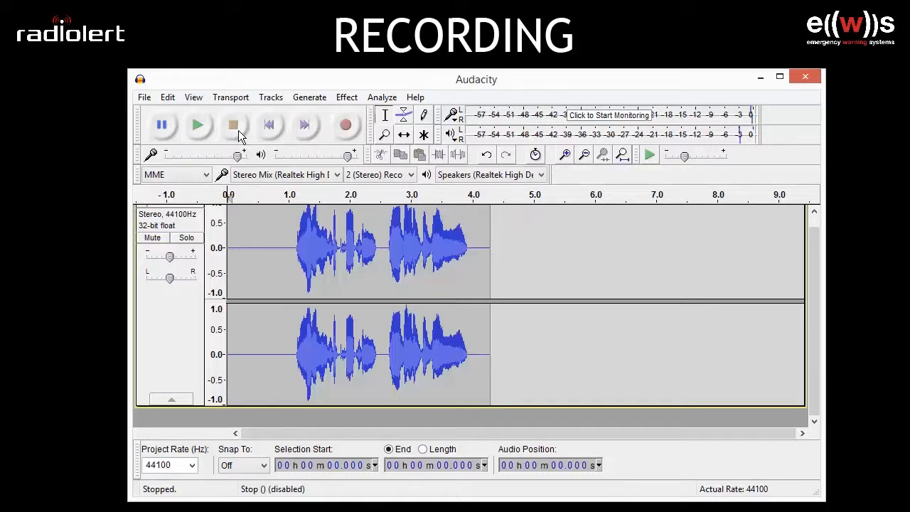
click(197, 126)
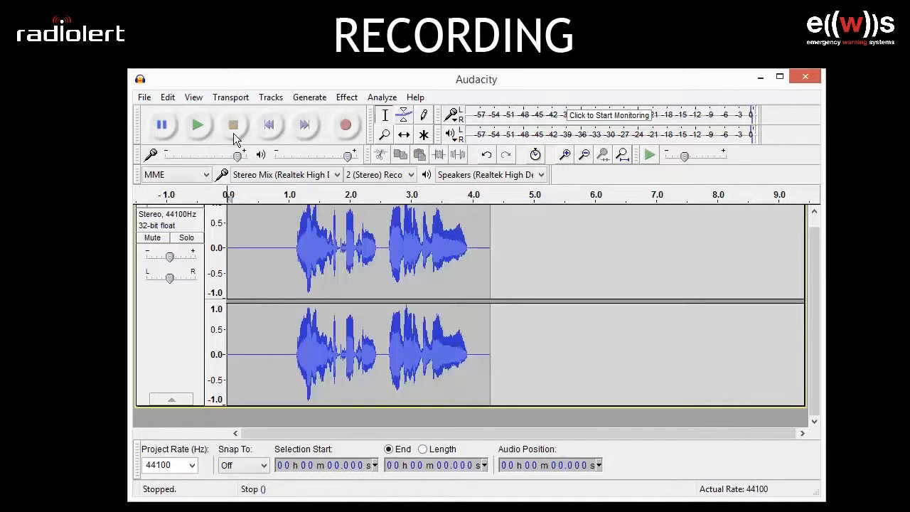
scroll(181, 225, up, 1)
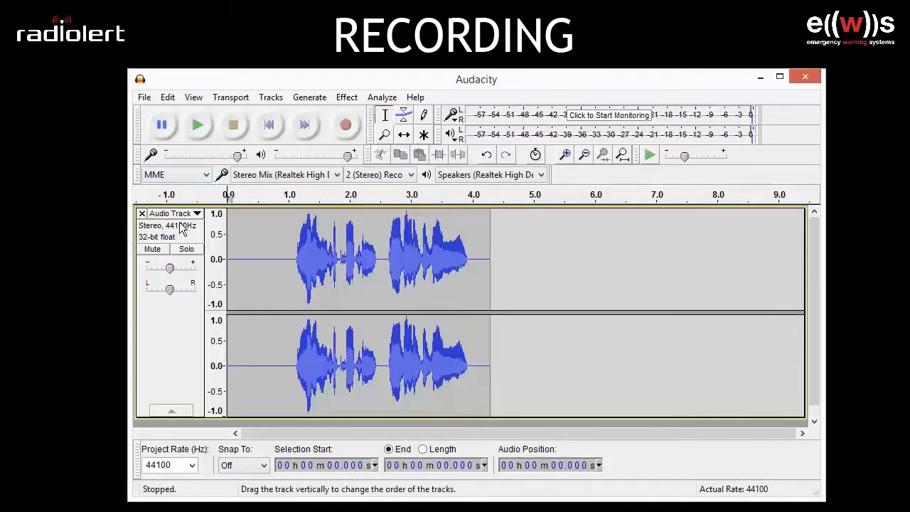
click(143, 214)
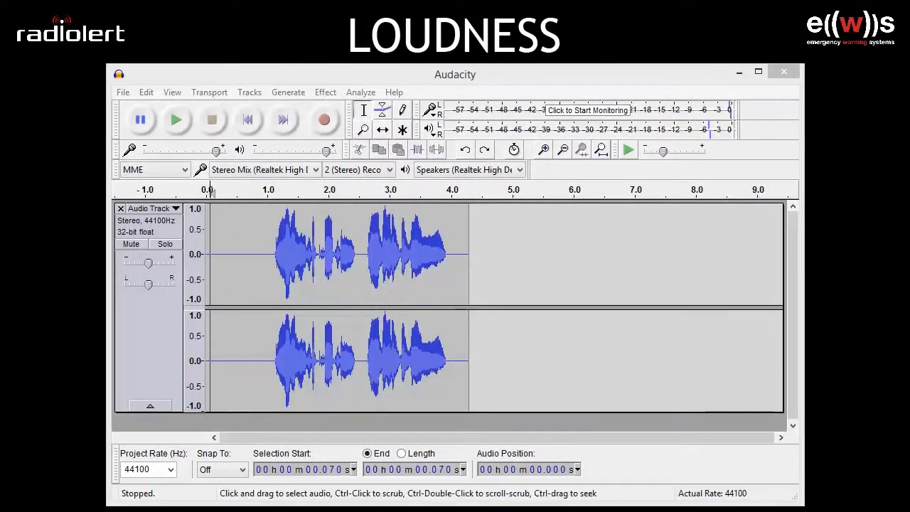
Step: Amplify the whole recorded track by 0.16 dB to a new peak amplitude of -0.0 dB, with clipping not allowed
click(215, 254)
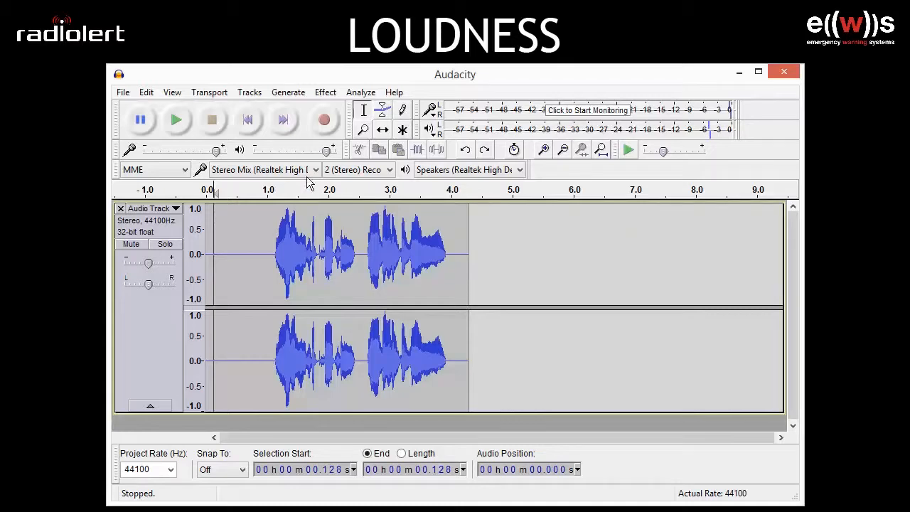
click(323, 96)
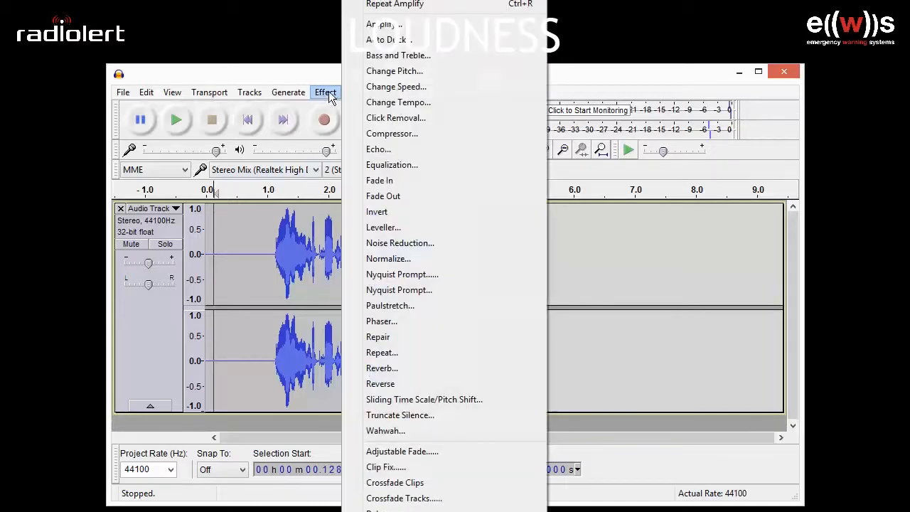
click(388, 27)
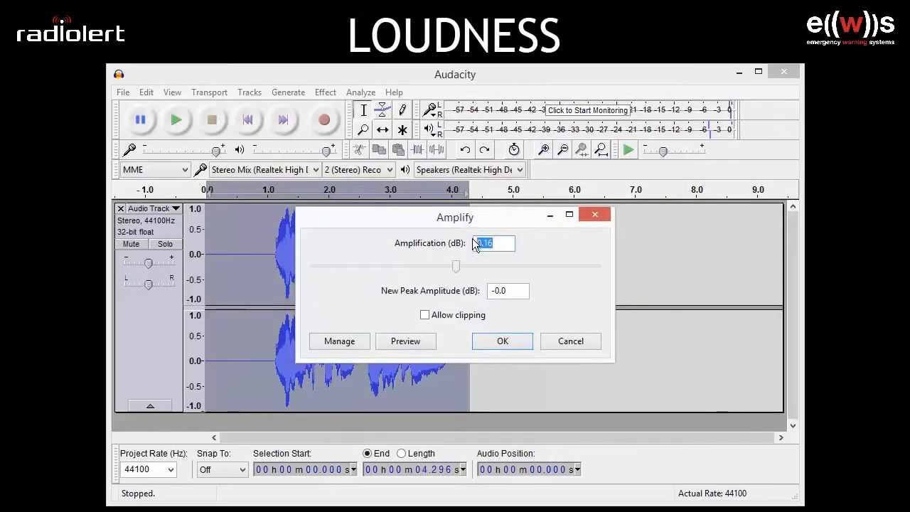
click(478, 340)
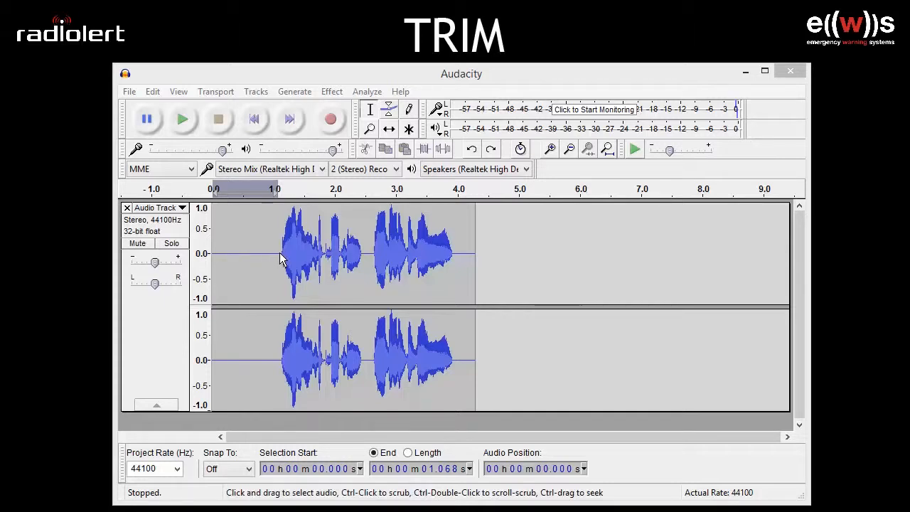
Step: Delete the first 1.1 seconds or so of leading silence and the trailing silence from about 2.83 seconds in the shortened track
drag(280, 257, 198, 261)
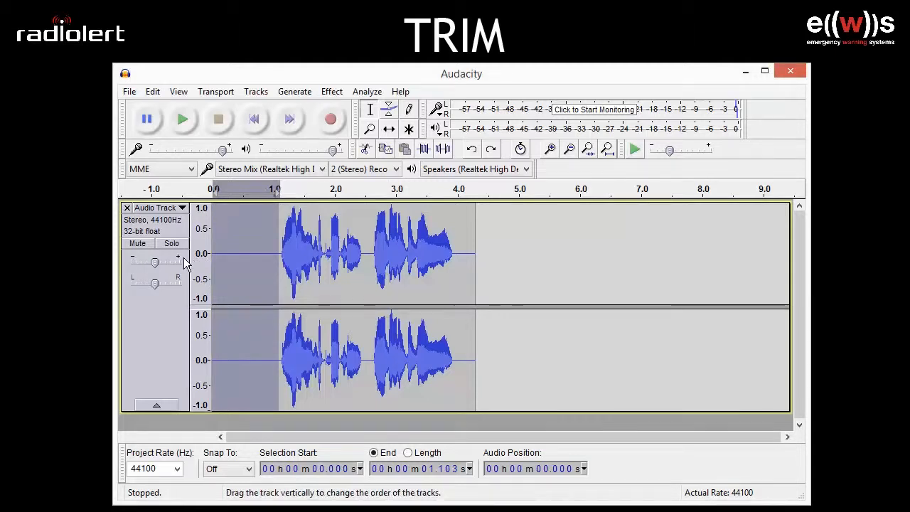
key(Delete)
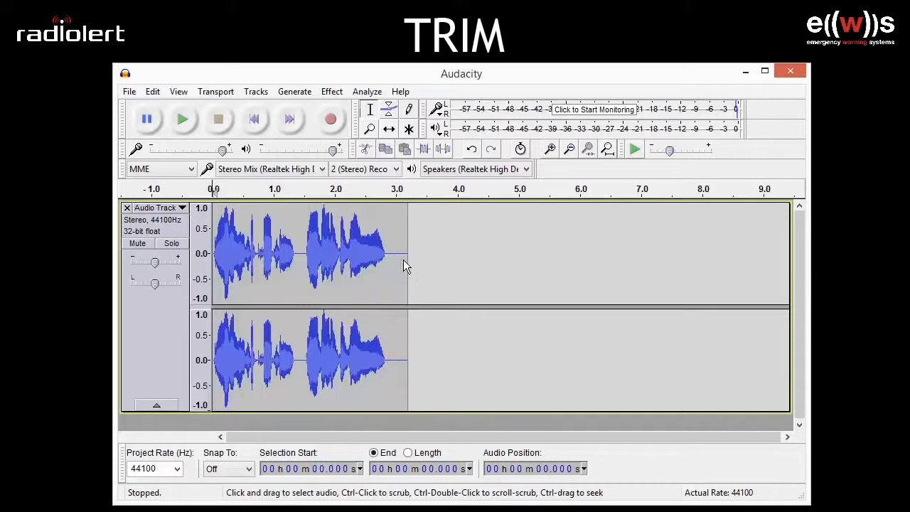
drag(386, 258, 426, 265)
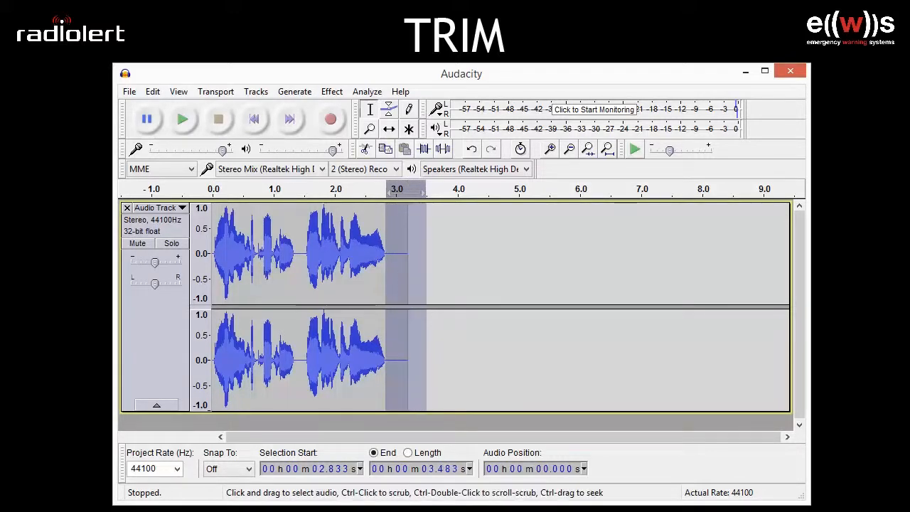
key(Delete)
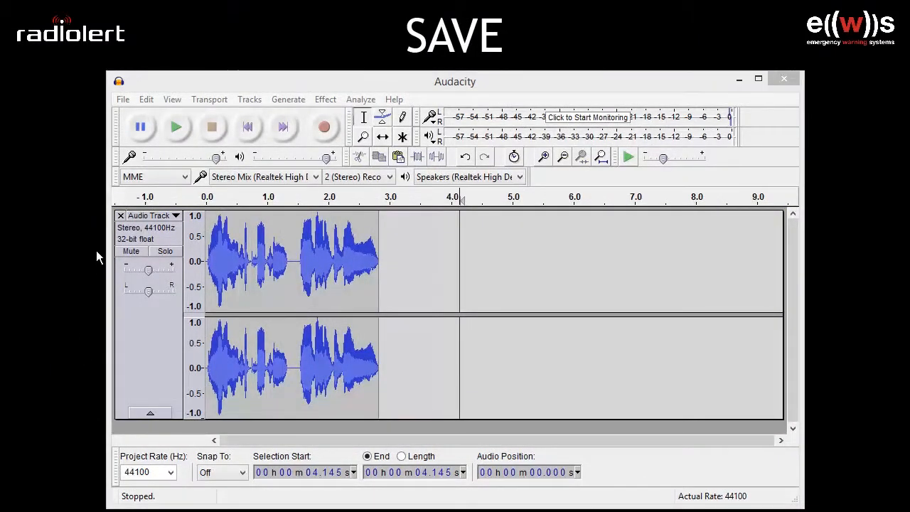
Step: Start an audio export and choose the Radiolert_Instructions folder on Local Disk (C:) as its destination
click(124, 100)
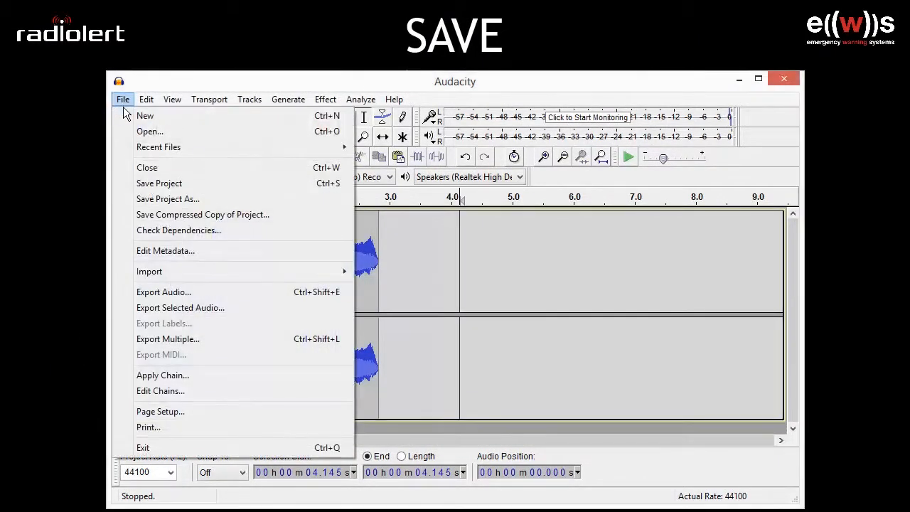
click(144, 291)
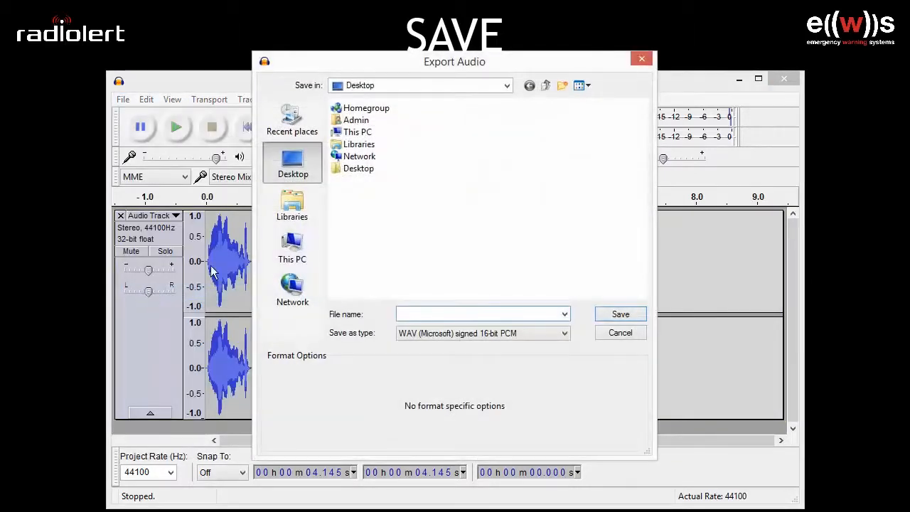
double_click(356, 132)
drag(638, 154, 503, 208)
double_click(433, 222)
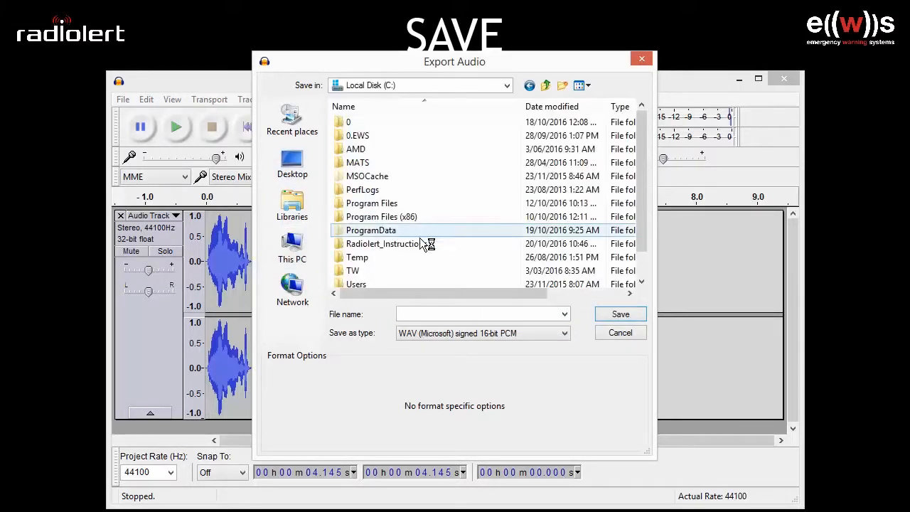
double_click(411, 244)
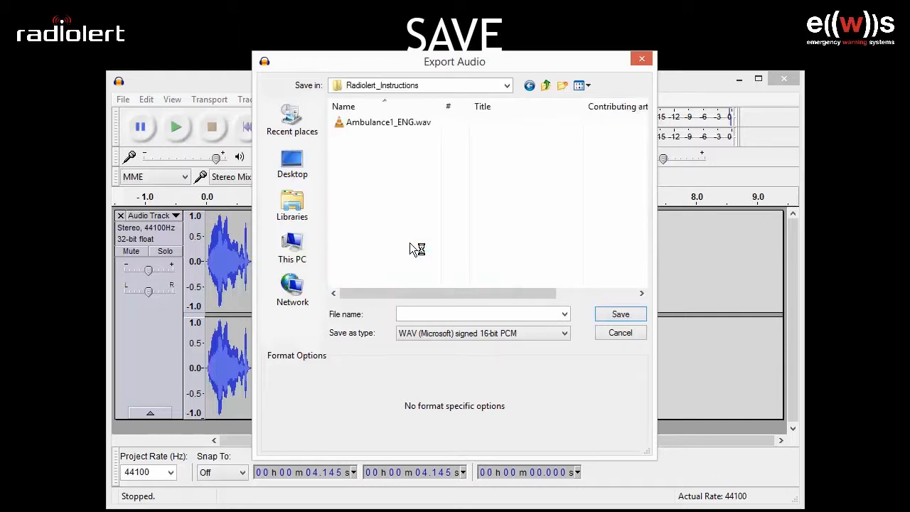
Step: Export the audio as Ambulance2_ENG in WAV (Microsoft) signed 16-bit PCM format, leaving the metadata blank
click(408, 314)
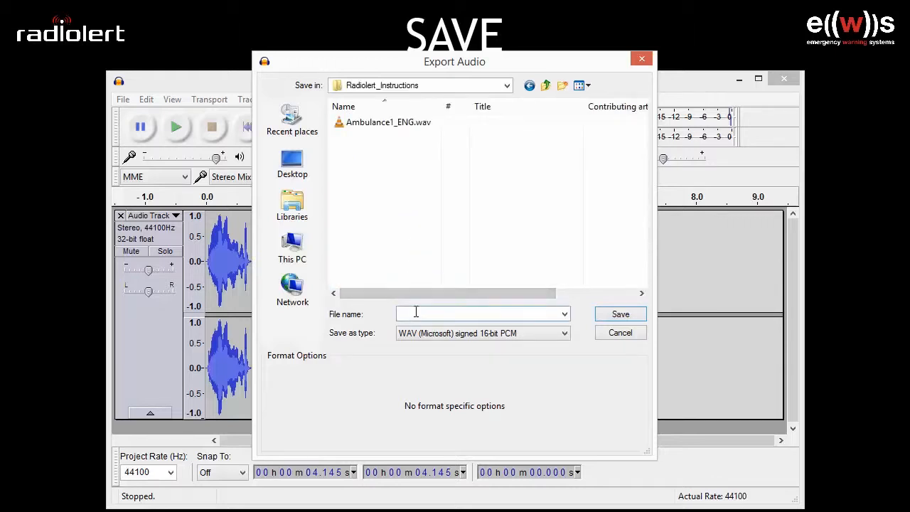
text(Amb)
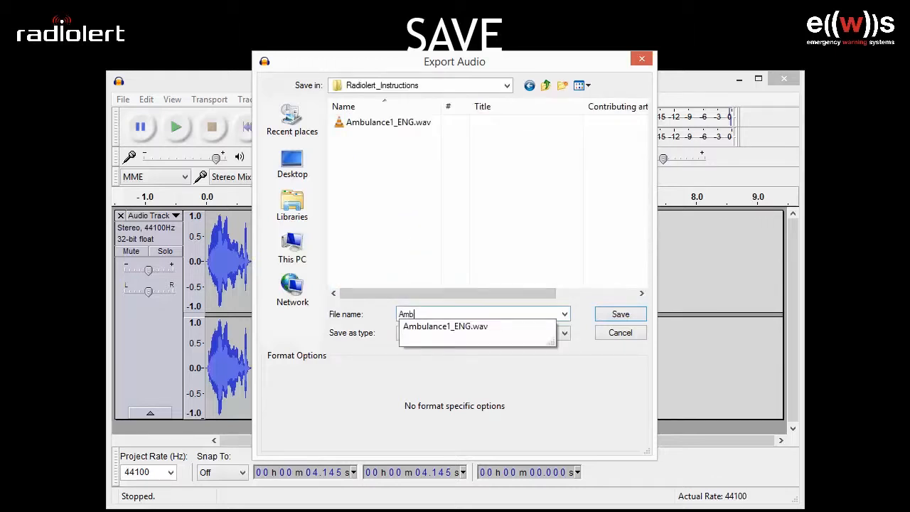
text(ulance2_)
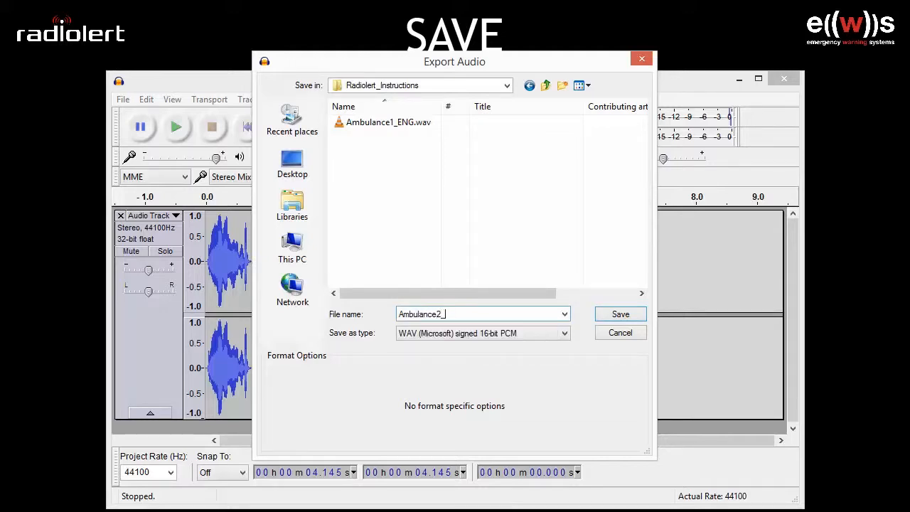
text(ENG)
click(532, 337)
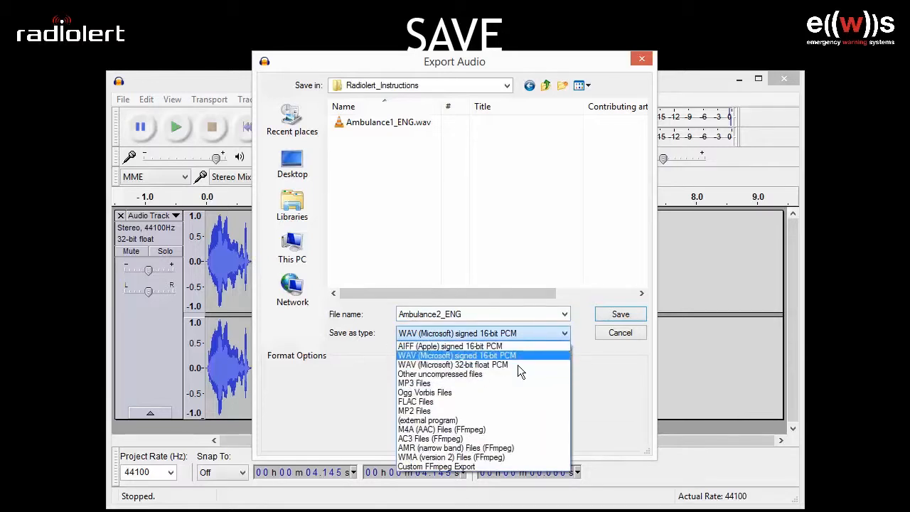
click(519, 355)
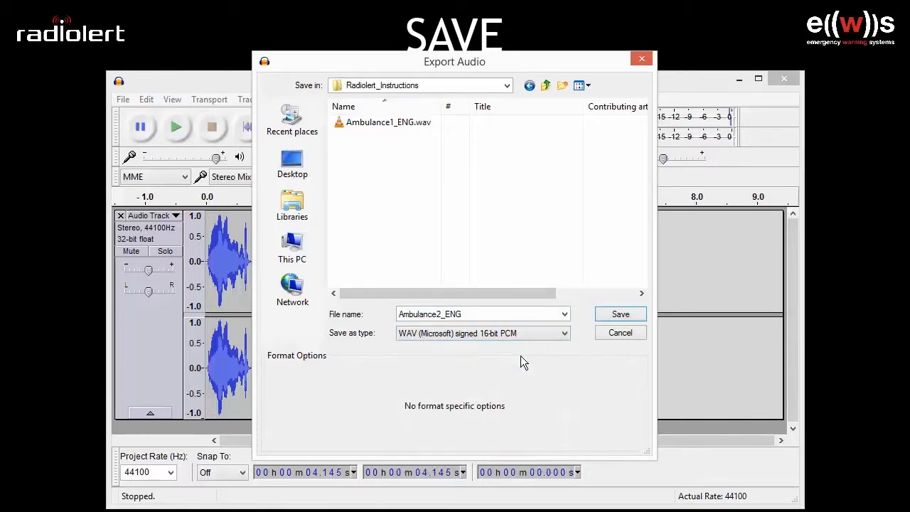
click(603, 317)
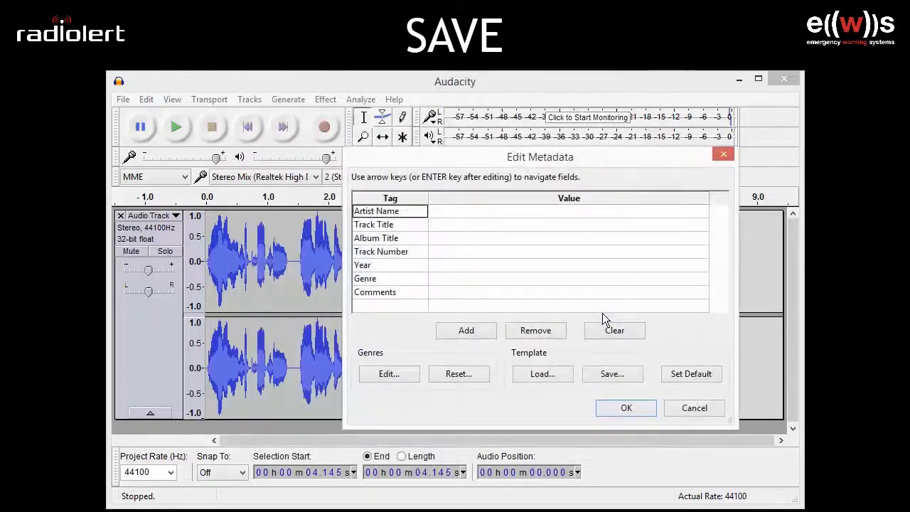
click(621, 407)
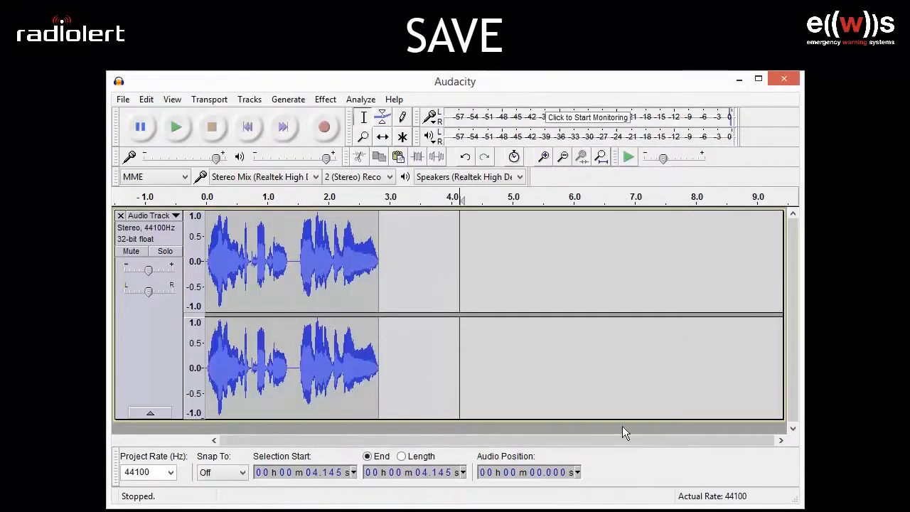